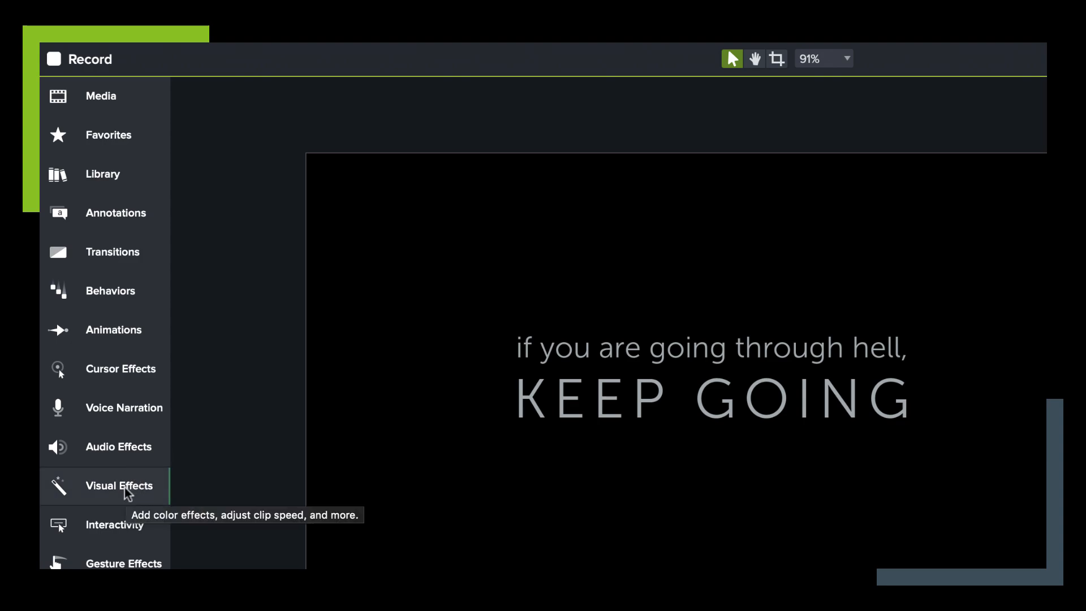
Step: Browse the whole visual effects collection, from Color Adjustment at the start to Clip Speed at the end
click(128, 493)
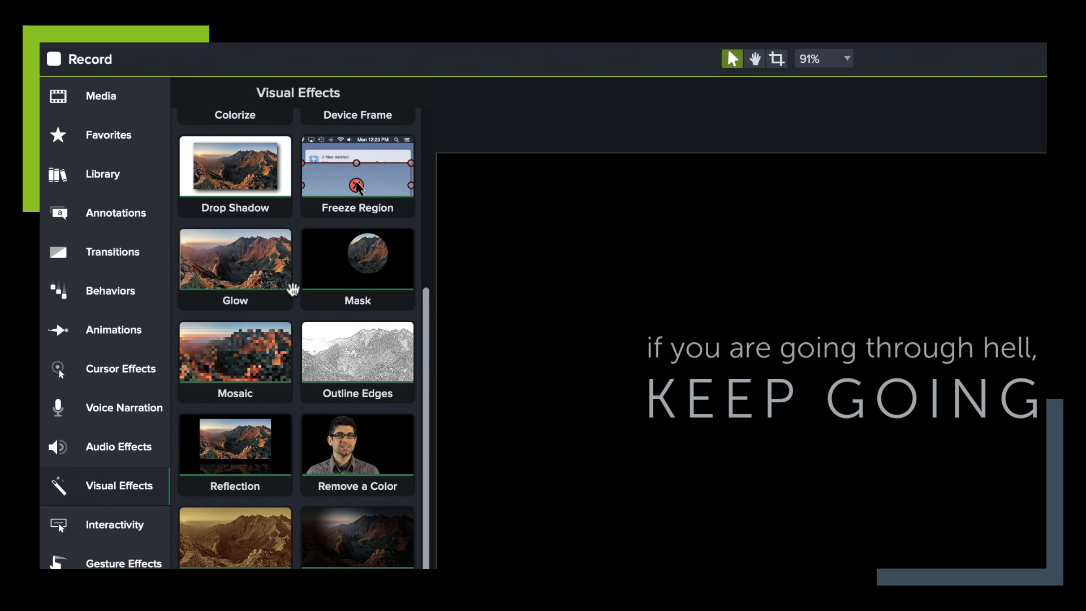
scroll(294, 290, up, 3)
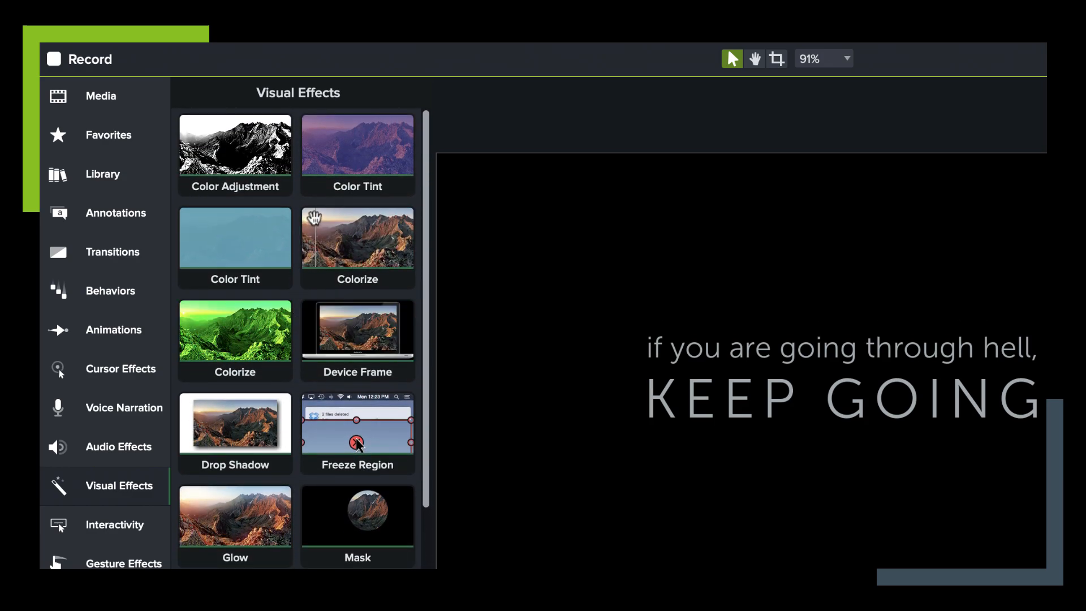
scroll(331, 328, down, 3)
scroll(331, 328, up, 3)
scroll(317, 457, down, 2)
scroll(317, 458, down, 5)
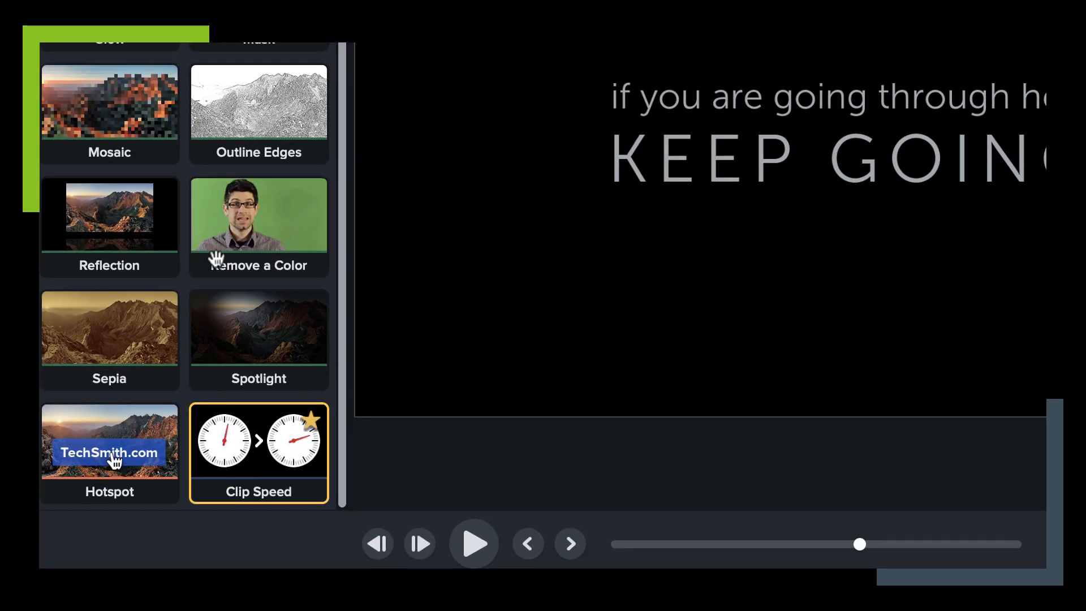
scroll(320, 464, up, 8)
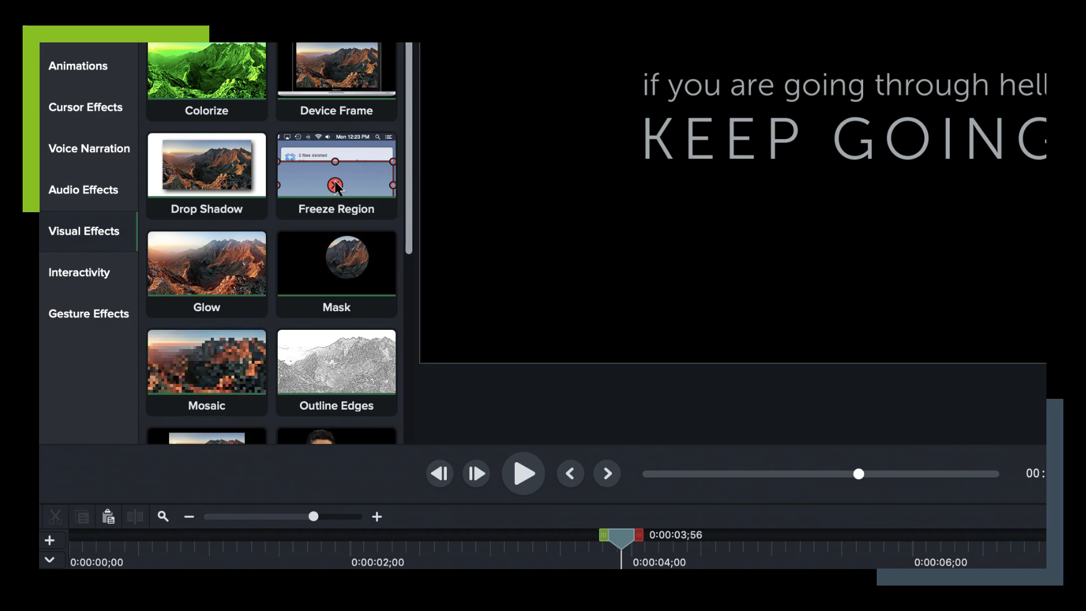
Step: Move the playhead to 0:00:00;46 and apply the purple Color Tint effect to the 3dTouch-Simple clip
drag(235, 563, 177, 544)
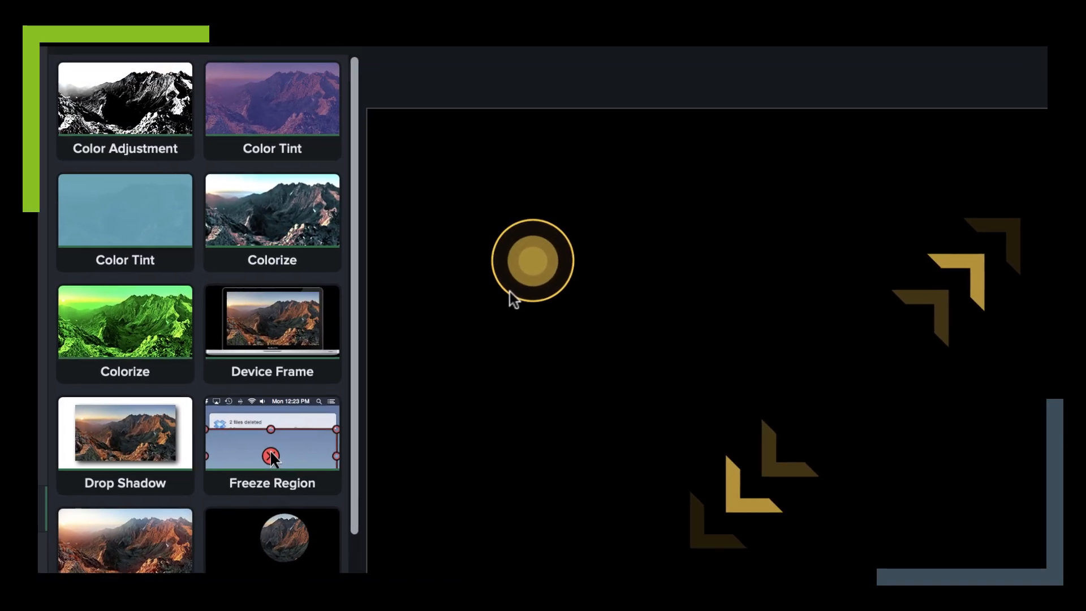
click(297, 161)
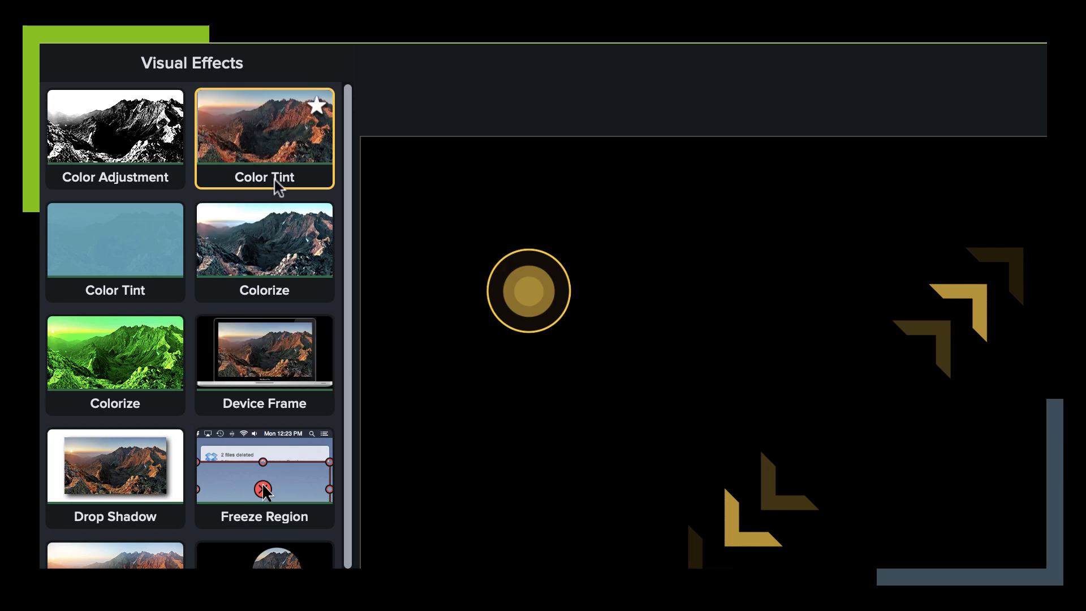
drag(271, 155, 159, 483)
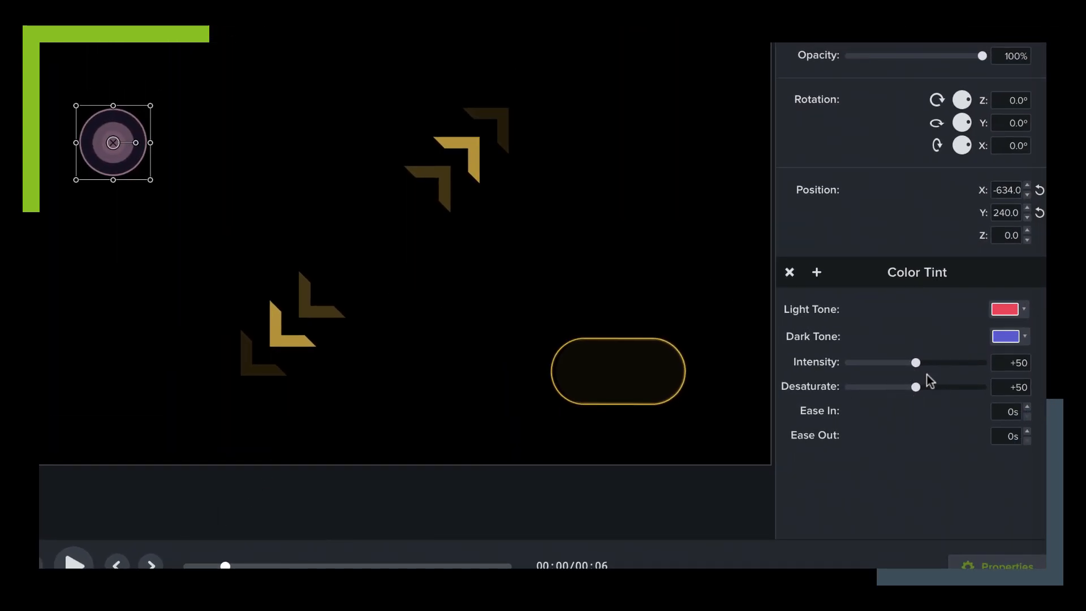
Step: Set the Color Tint's light tone to The Exorcist theme's first swatch, dark tone to its last swatch, and intensity to +100
click(1026, 311)
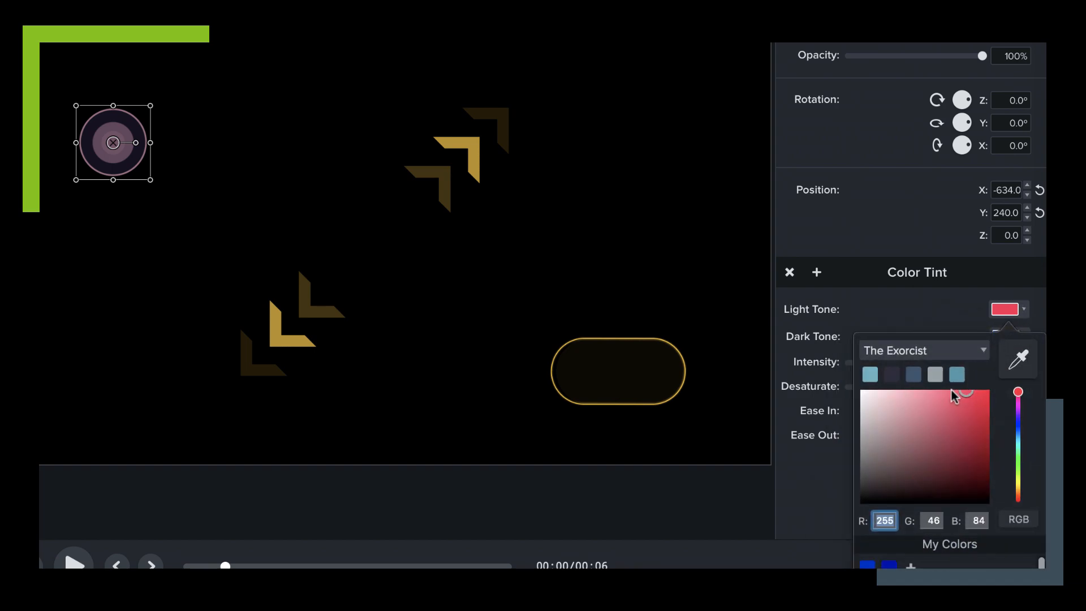
click(874, 377)
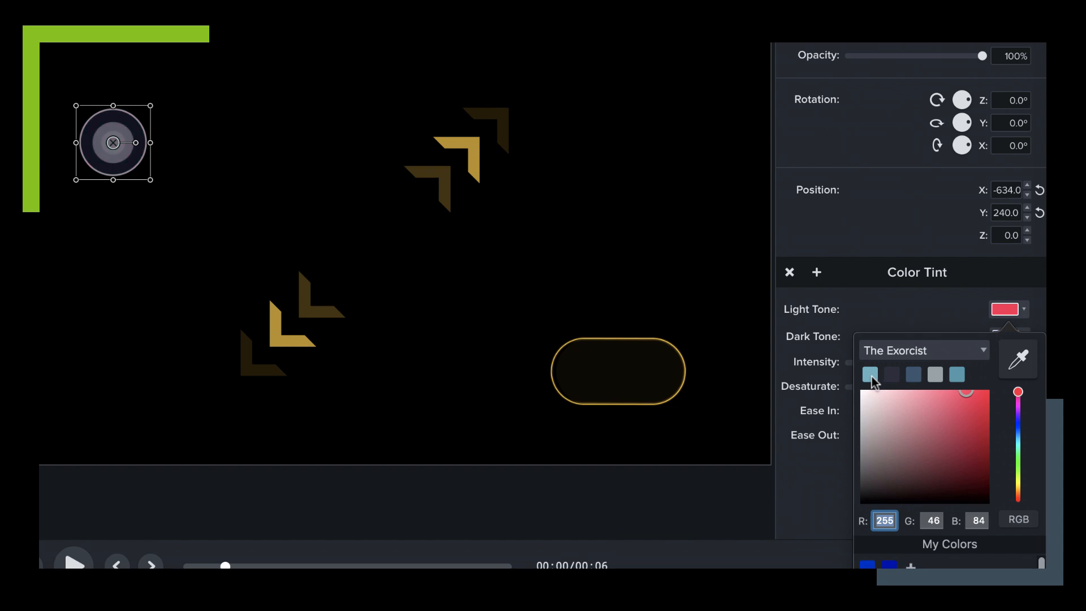
click(1025, 338)
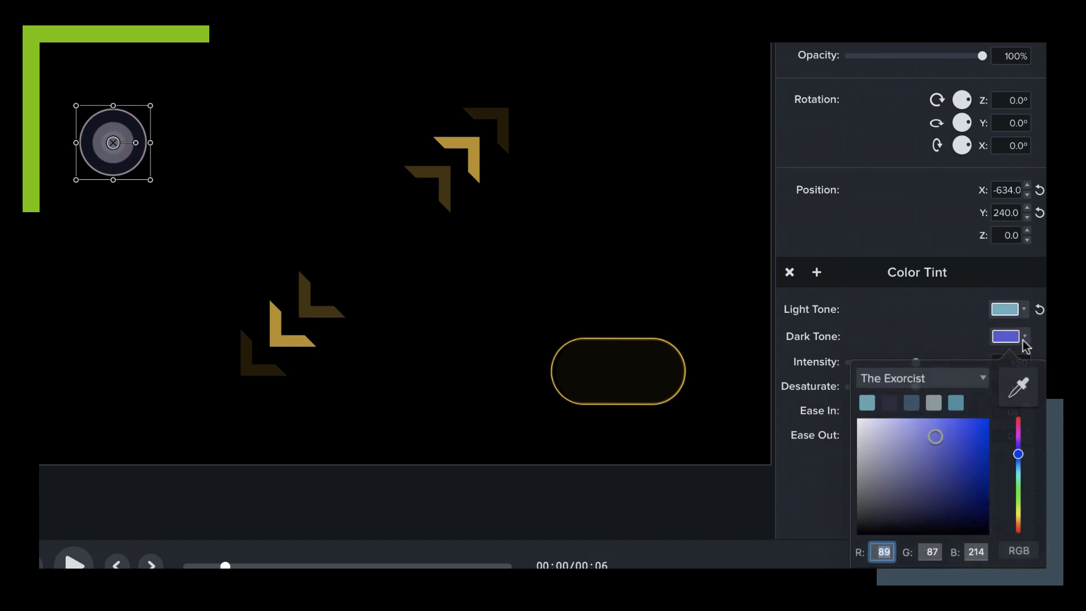
click(956, 402)
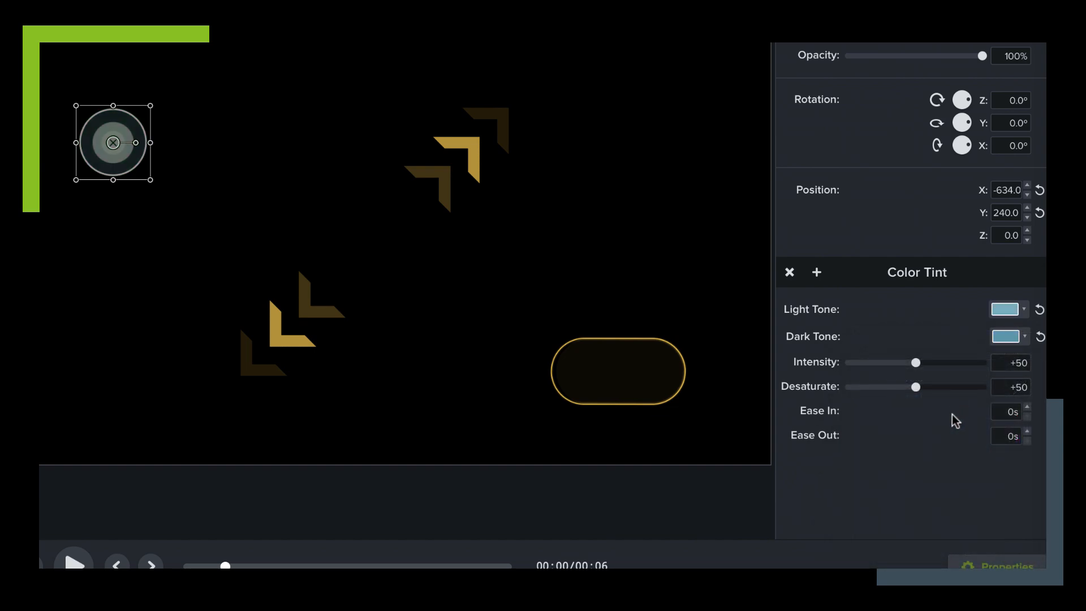
drag(917, 363, 1001, 374)
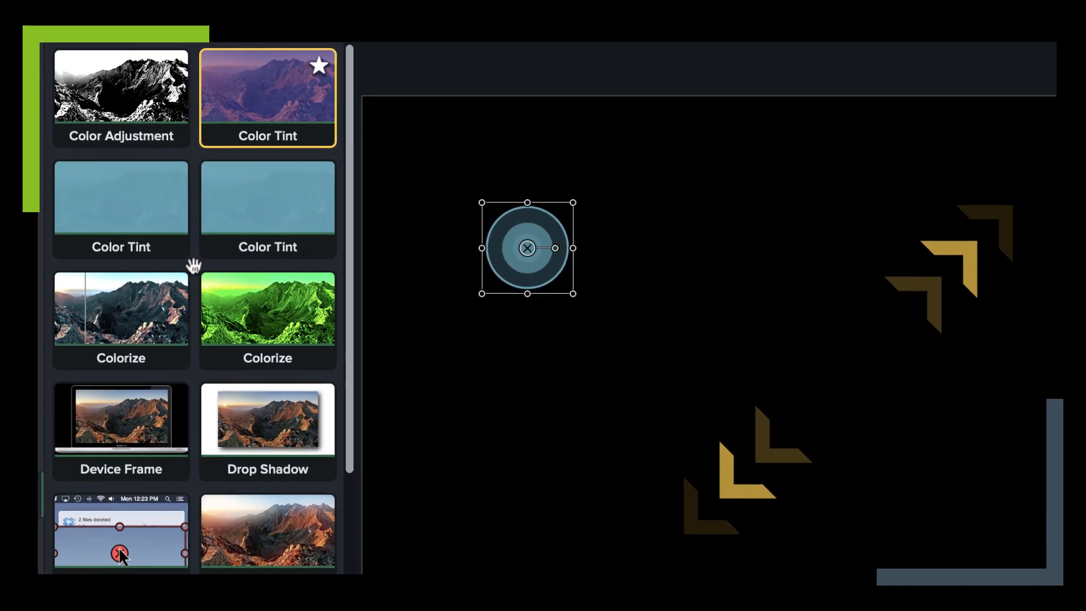
Step: Restore the default visual effects and delete both custom blue Color Tint presets from the collection
right_click(192, 268)
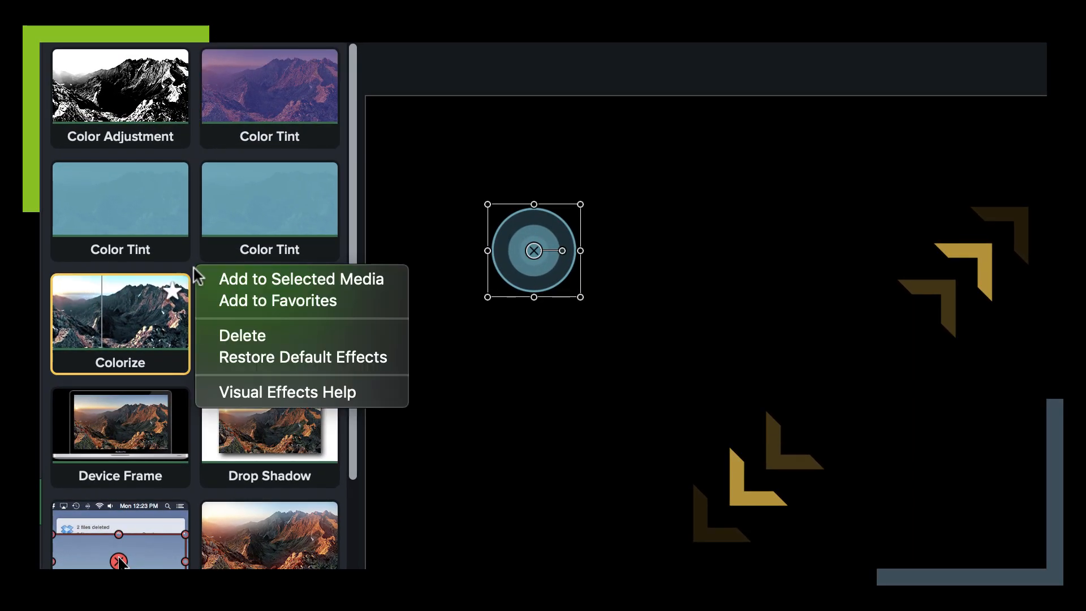
click(267, 361)
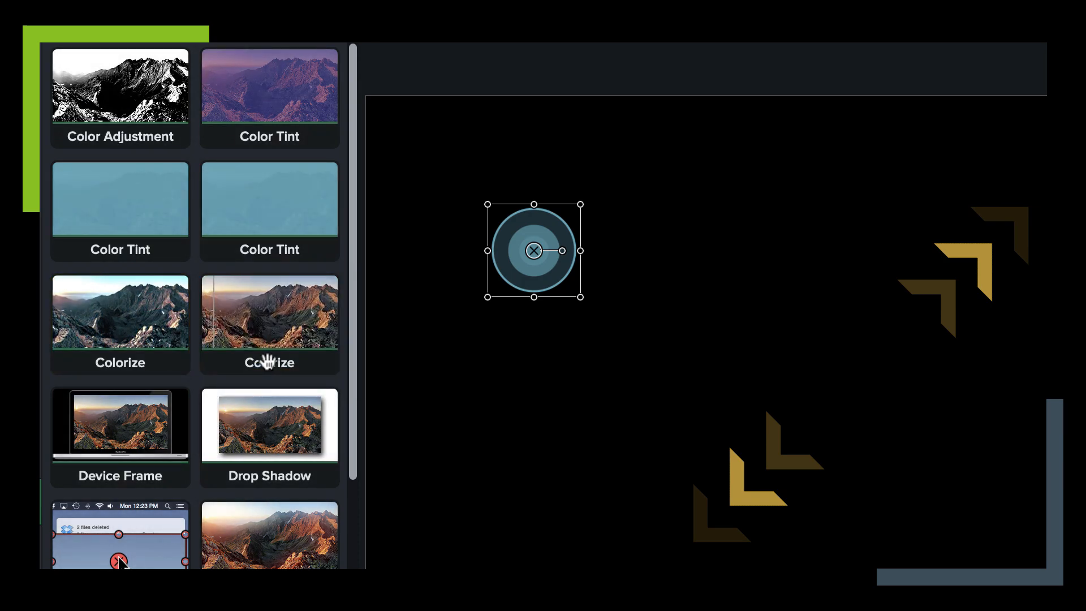
right_click(147, 229)
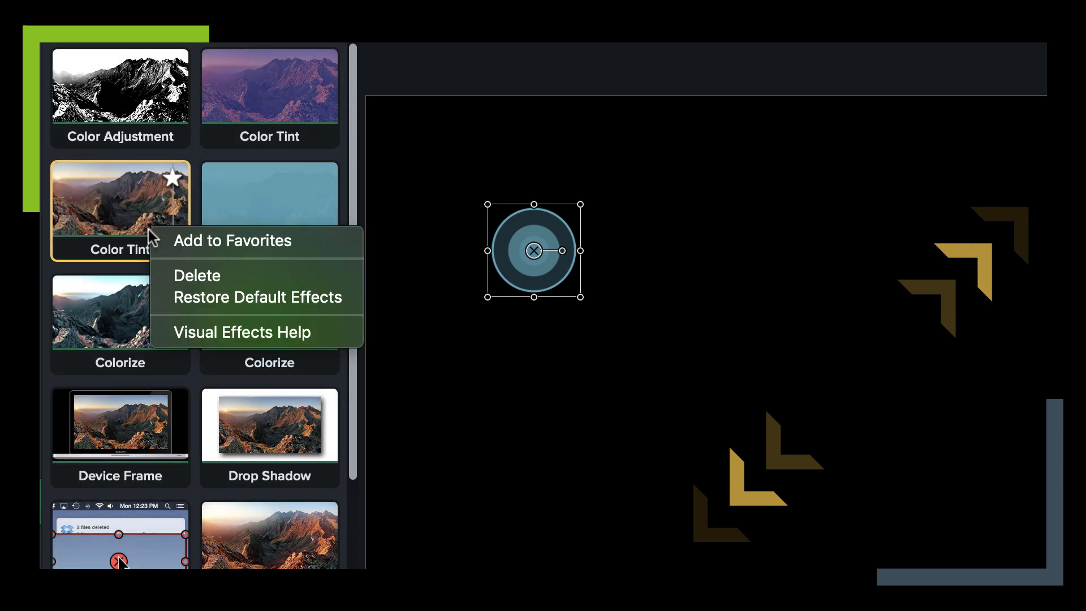
click(174, 275)
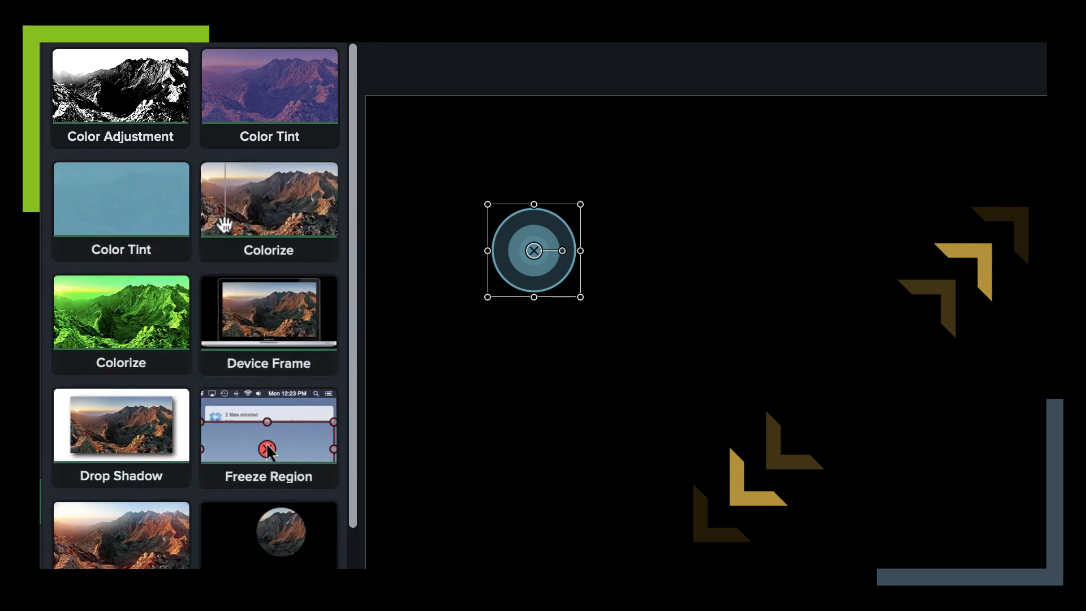
right_click(146, 215)
click(185, 262)
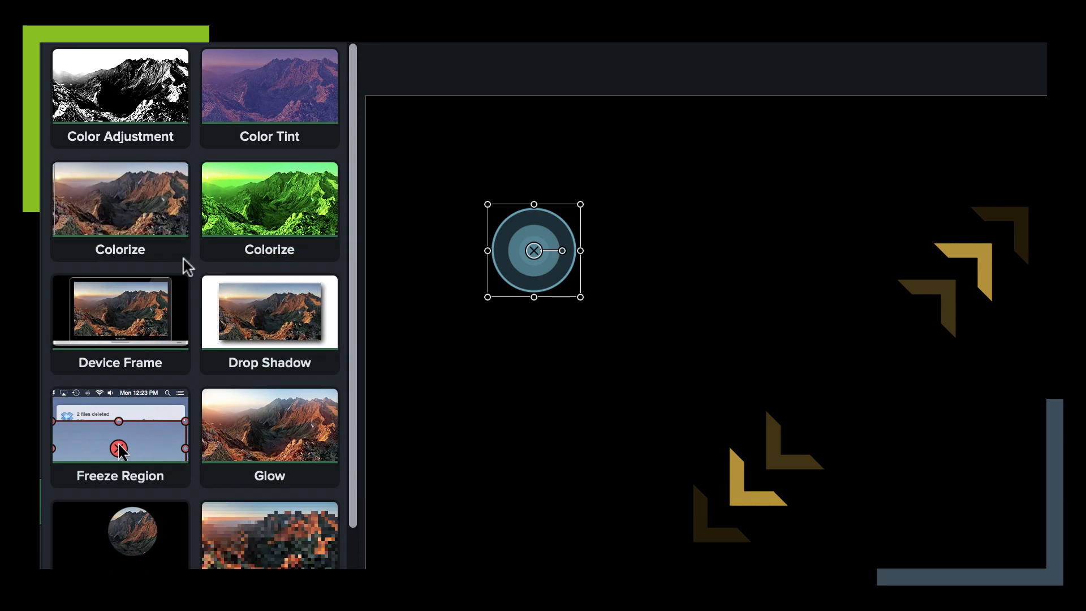
Step: Delete the default purple Color Tint effect from the collection and bring it back by restoring the default effects
click(252, 124)
right_click(253, 121)
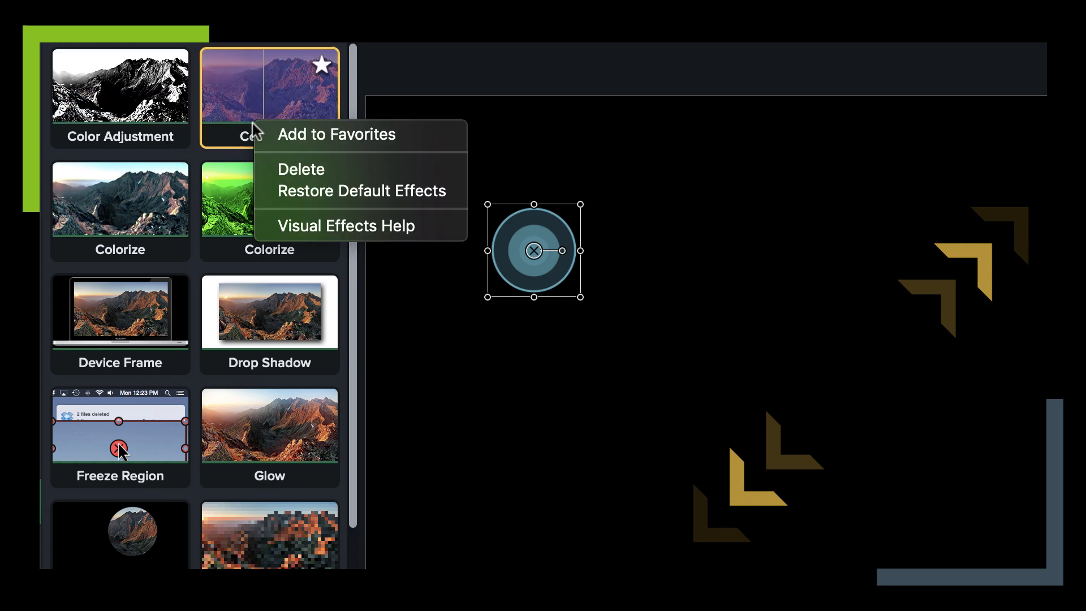
click(298, 171)
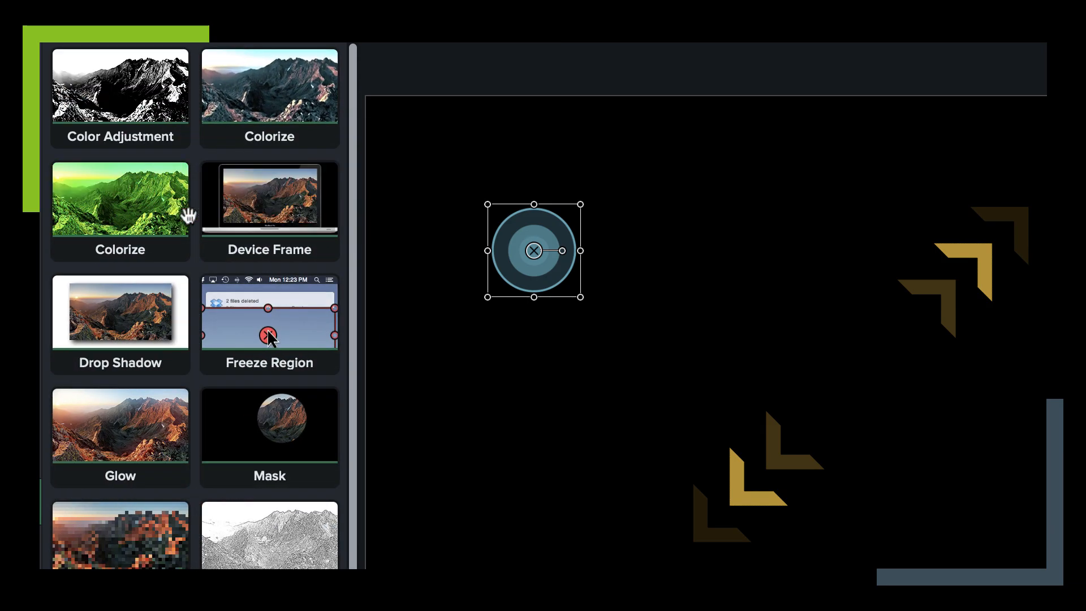
right_click(192, 165)
click(237, 243)
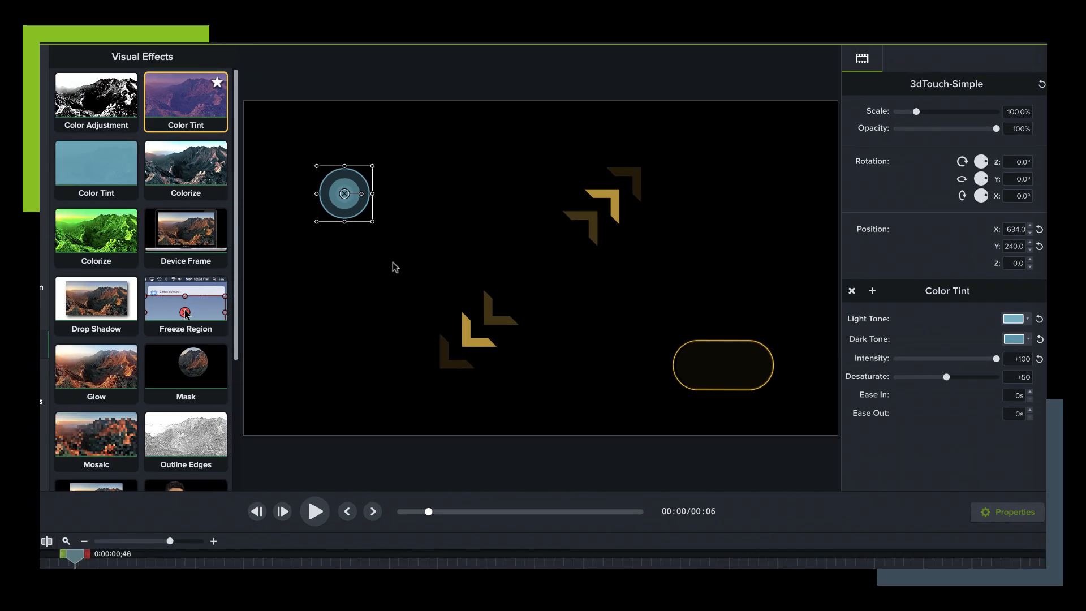
Step: Apply the custom blue Color Tint preset to the arrow and rounded-rectangle gesture clips and to the Callout clip at 0:00:02;47
drag(102, 172, 54, 557)
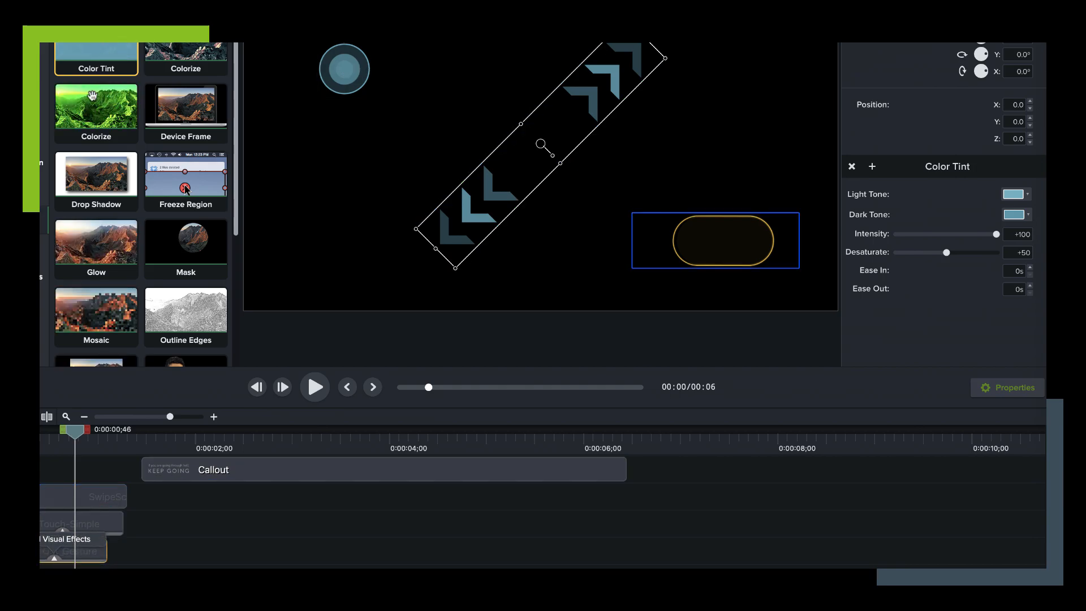
drag(98, 476, 98, 497)
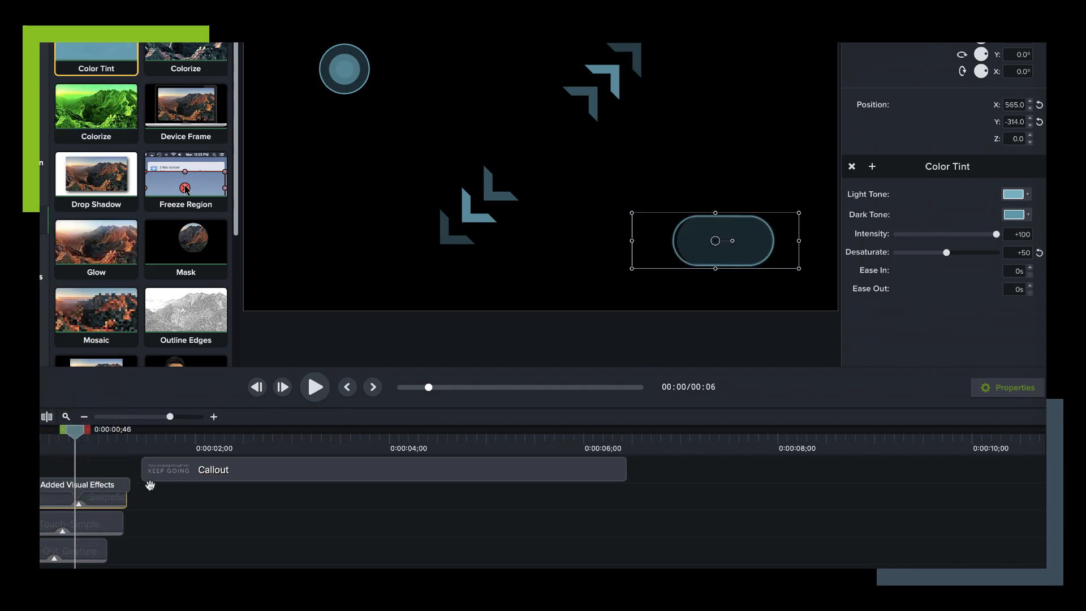
drag(74, 433, 271, 529)
drag(175, 181, 283, 467)
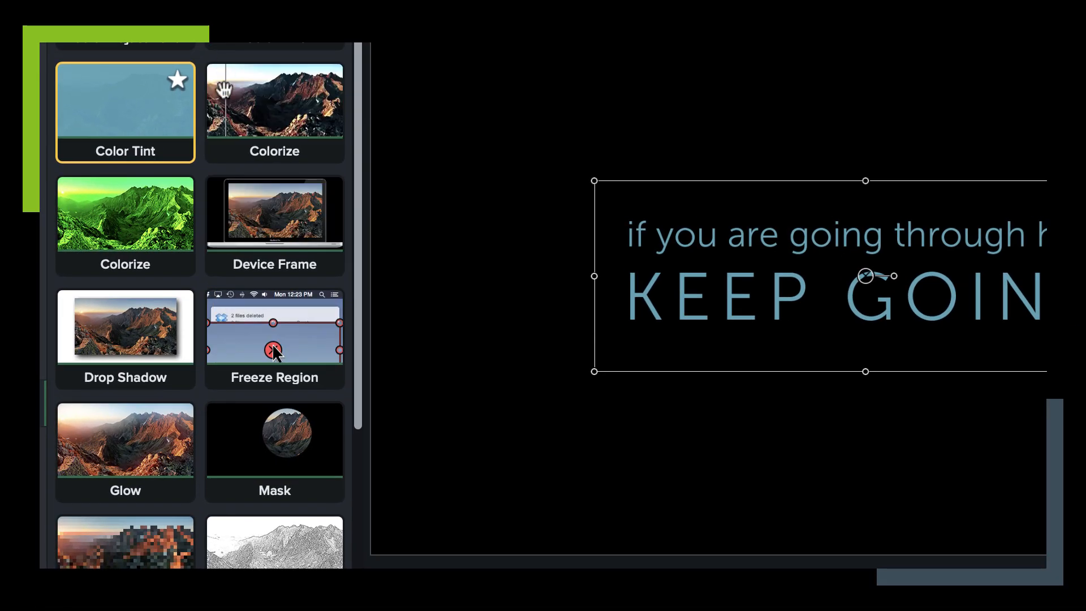
Step: Remove the Color Tint effect from the Callout clip and apply the green Colorize effect to it instead
scroll(183, 44, up, 1)
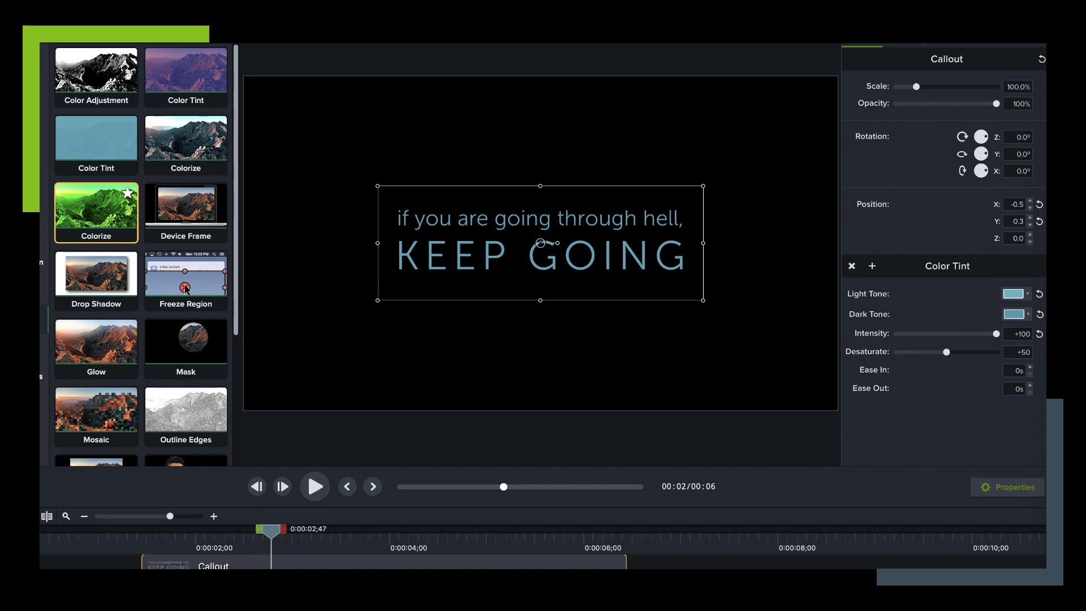
click(392, 568)
key(Delete)
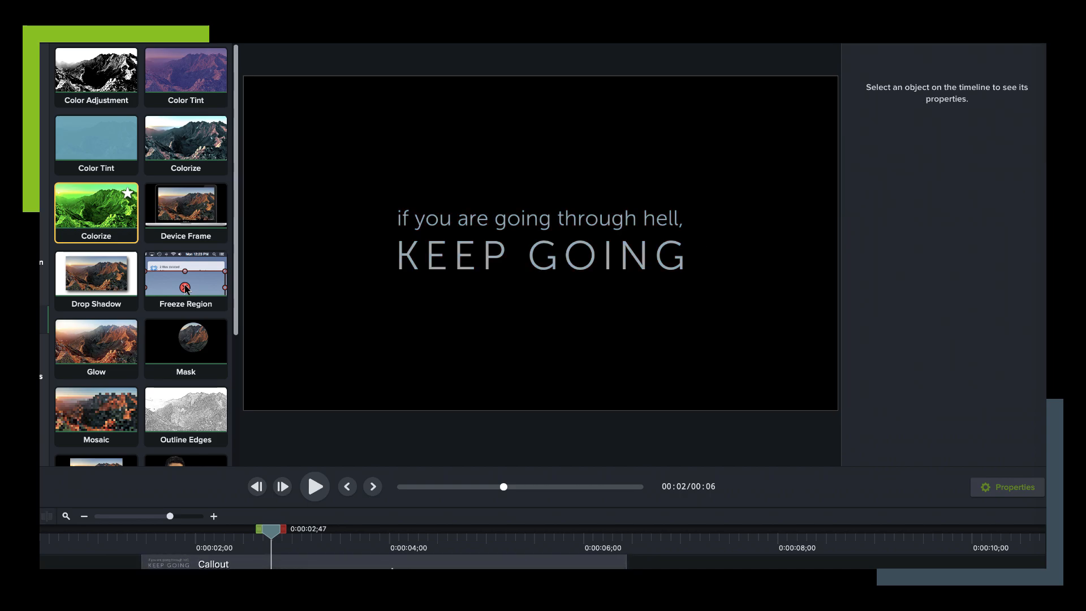
drag(54, 193, 237, 563)
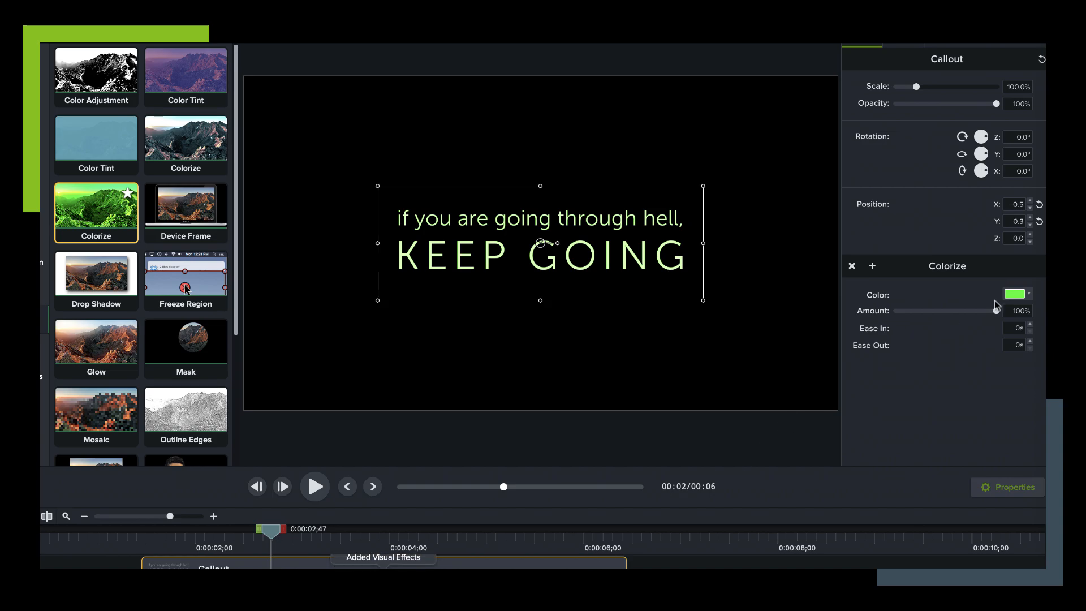
Step: Set the Callout's Colorize color to the last blue swatch of the Cubist Blues theme and the amount to 73%
click(1017, 294)
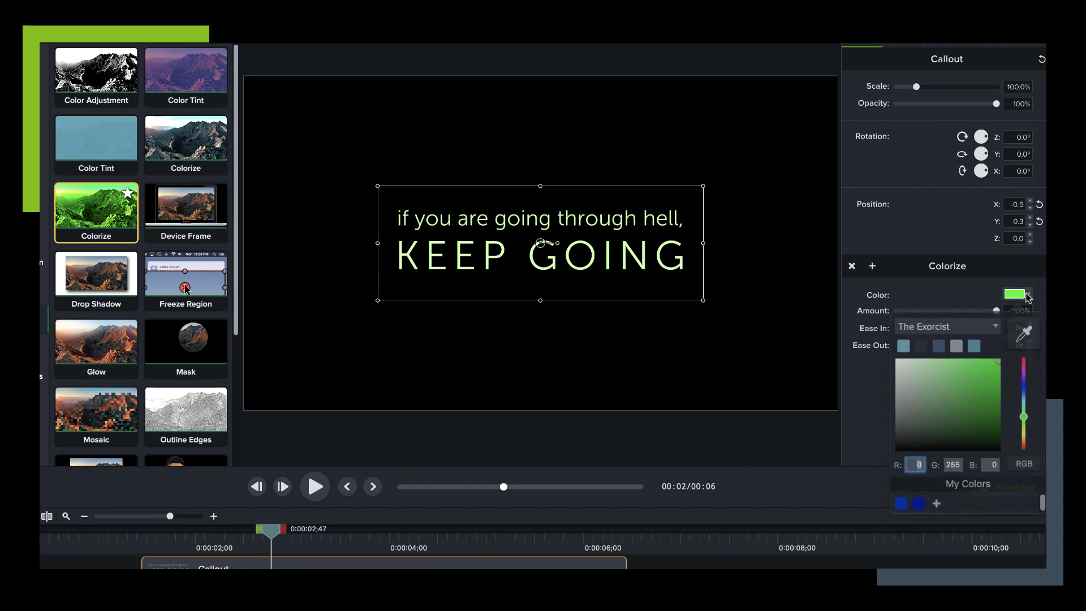
click(985, 330)
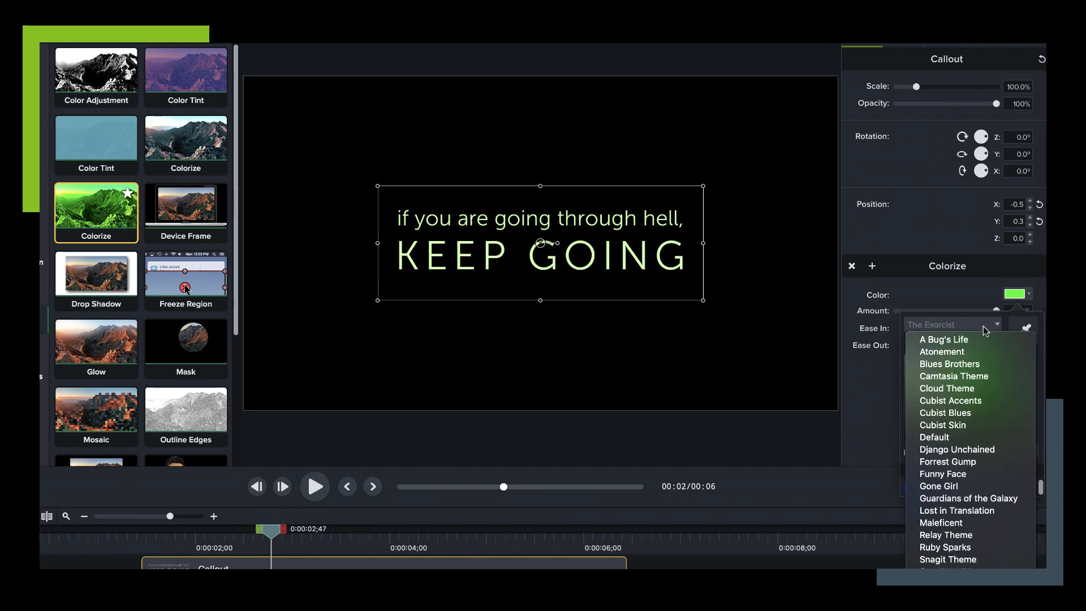
click(960, 414)
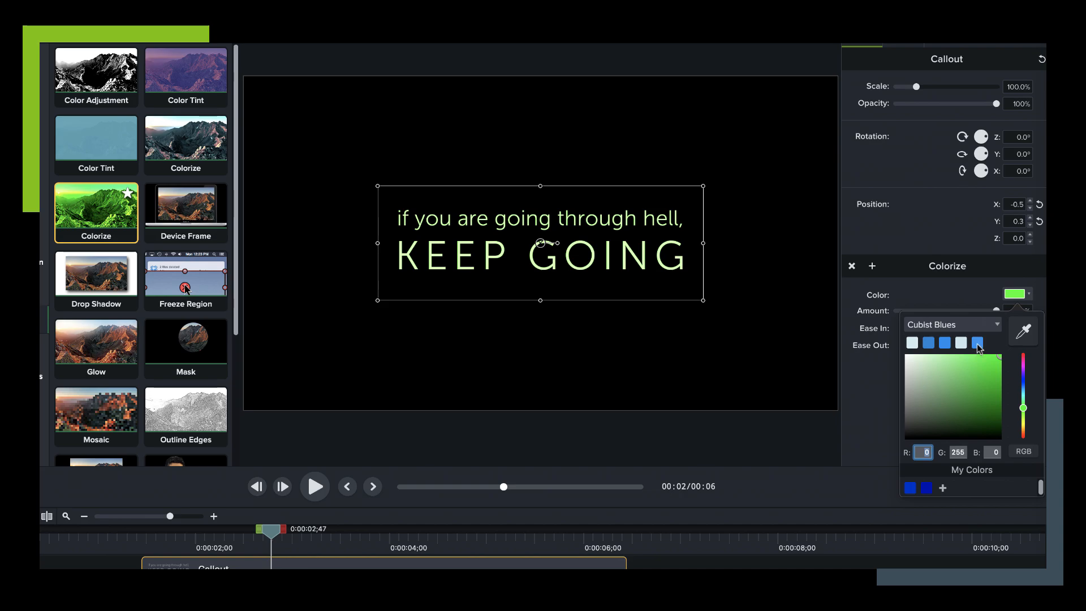
click(978, 344)
drag(997, 312, 969, 314)
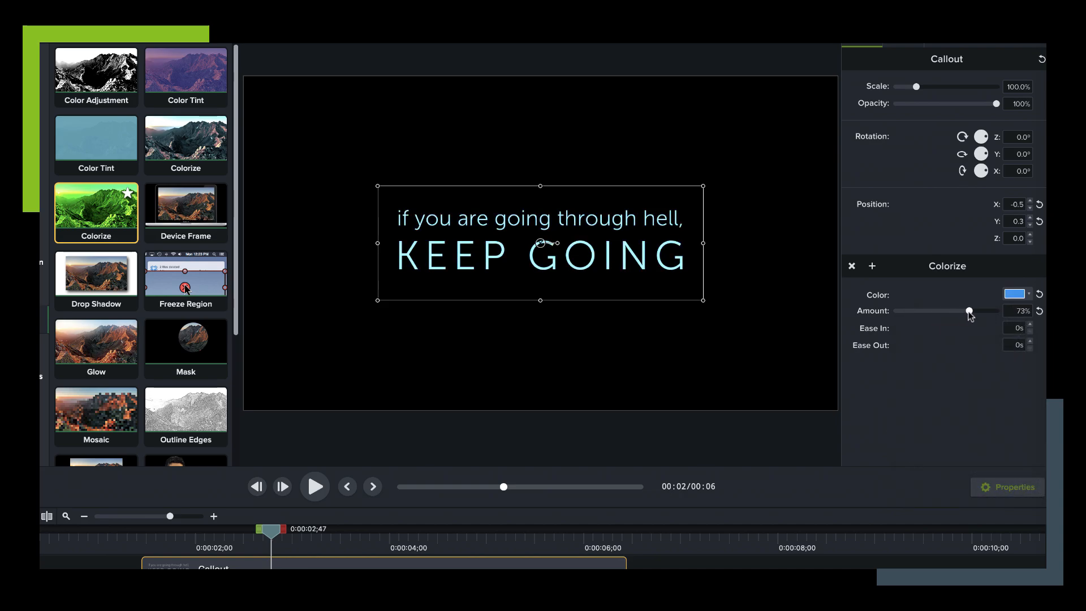
Step: Save the Callout's Colorize settings as a custom effect preset and delete that preset from the visual effects collection
click(872, 267)
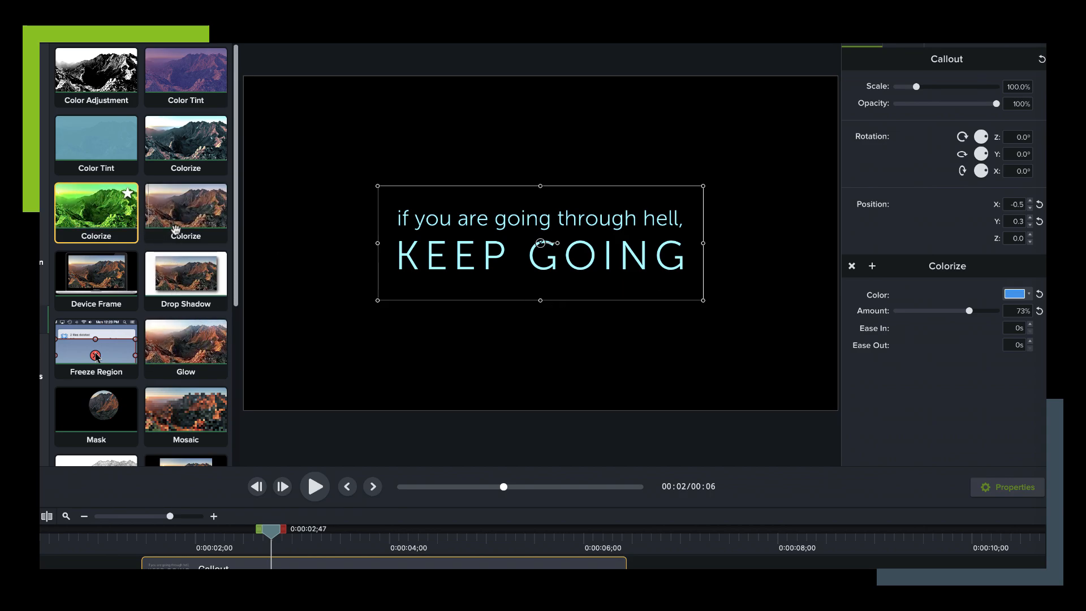
scroll(181, 221, down, 1)
click(203, 201)
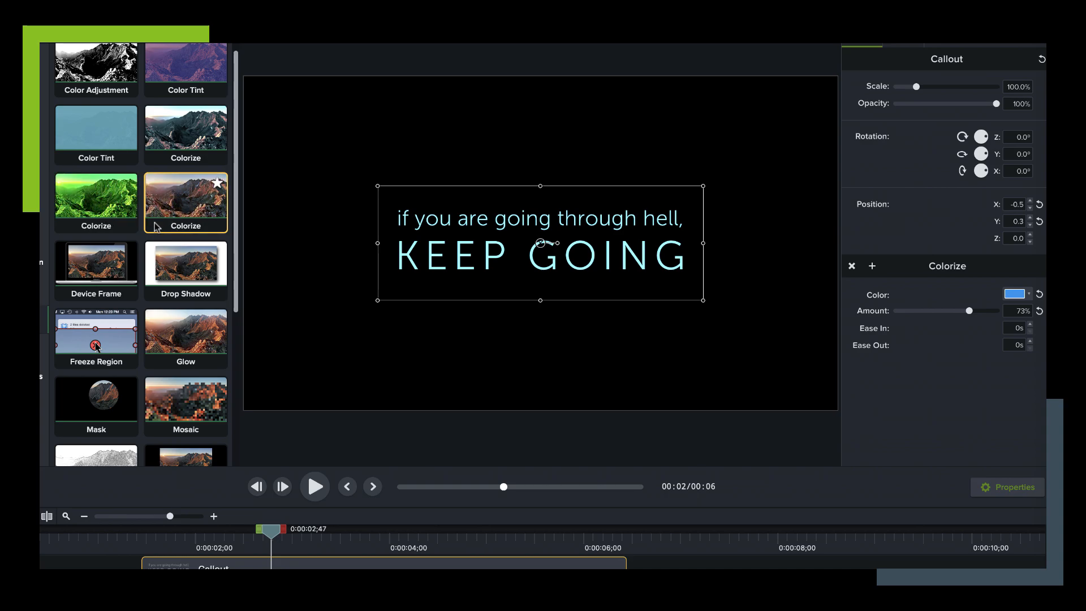
right_click(196, 217)
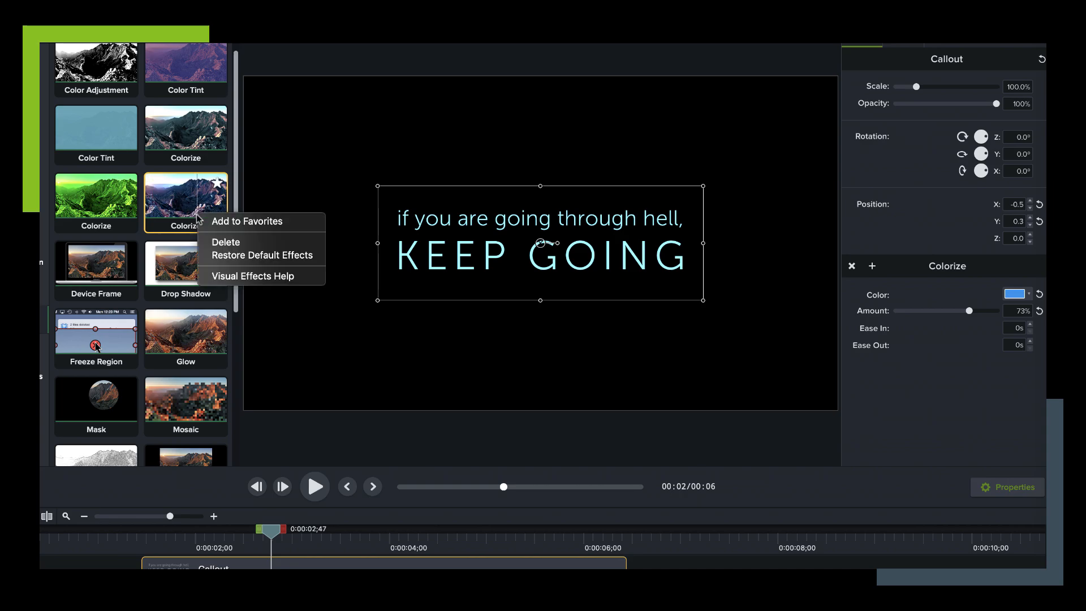
click(218, 243)
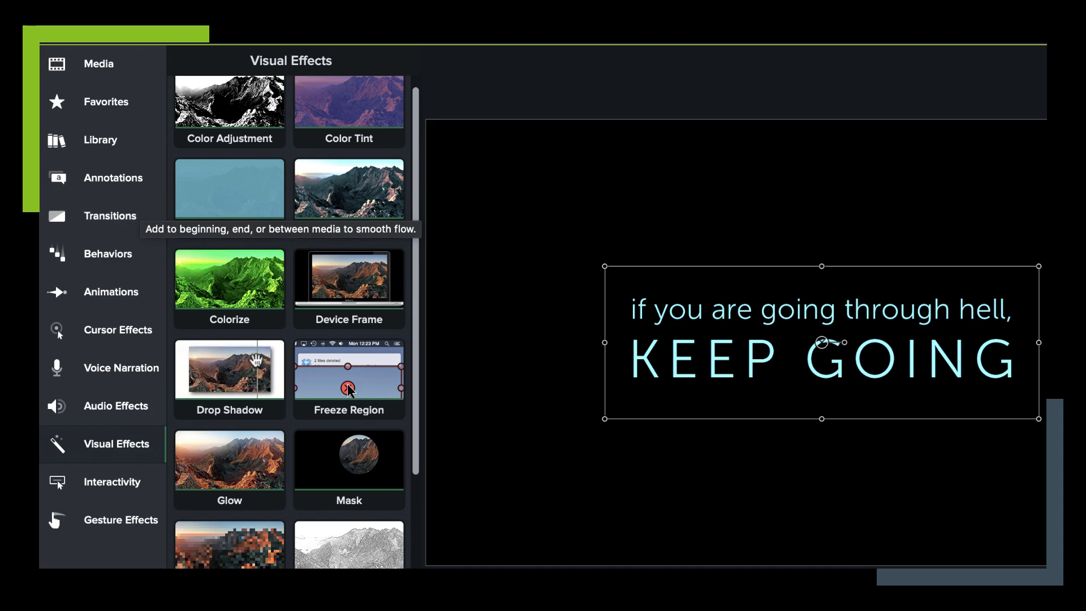
Step: Show callouts of all styles and add the red speech bubble callout to the canvas, above and beside the quote text
click(116, 179)
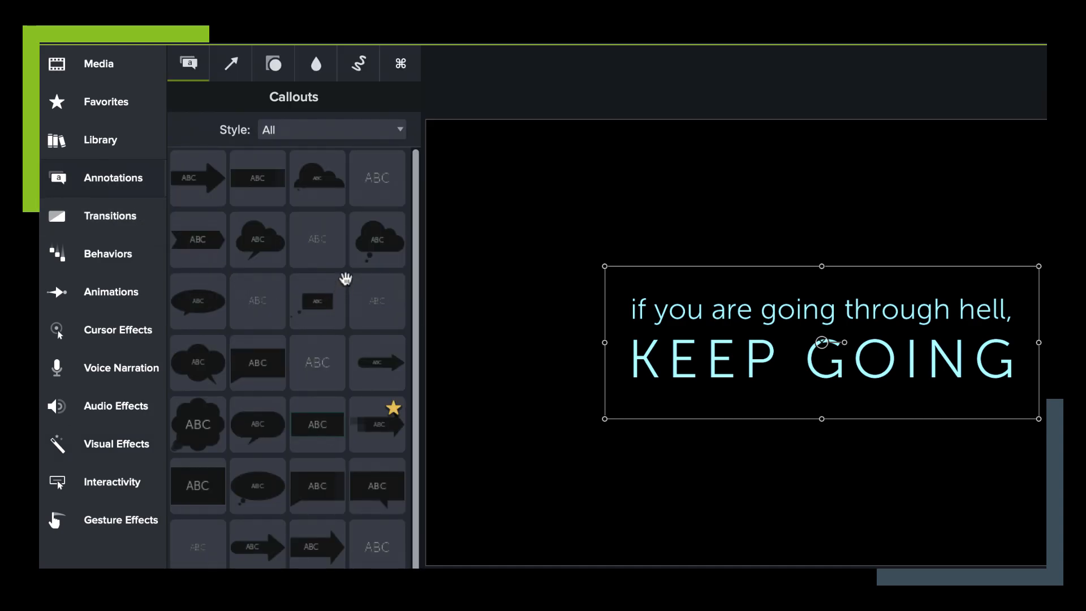
click(401, 137)
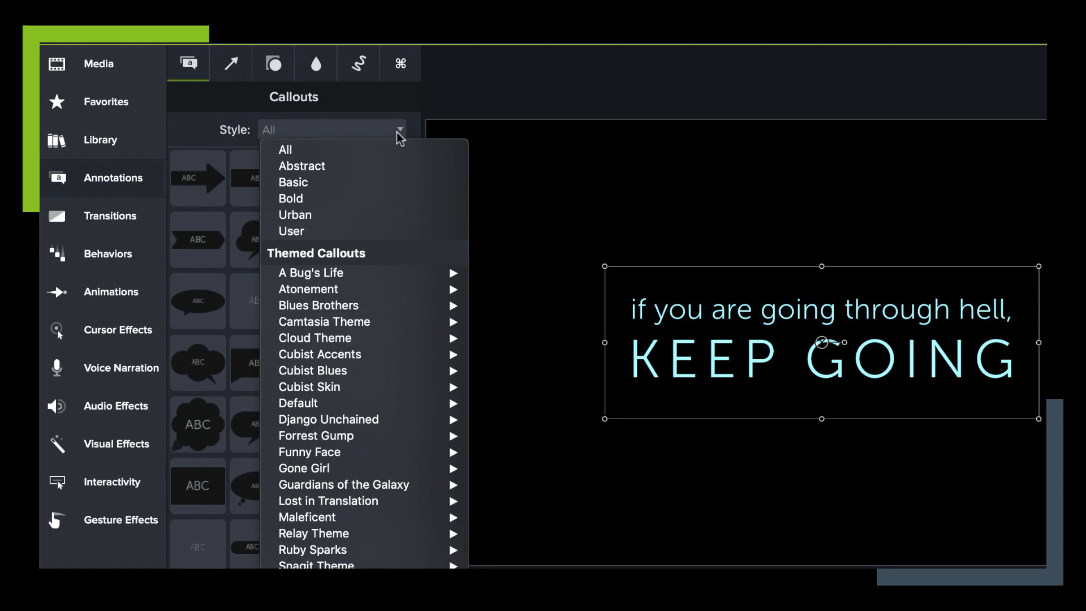
click(400, 135)
click(373, 137)
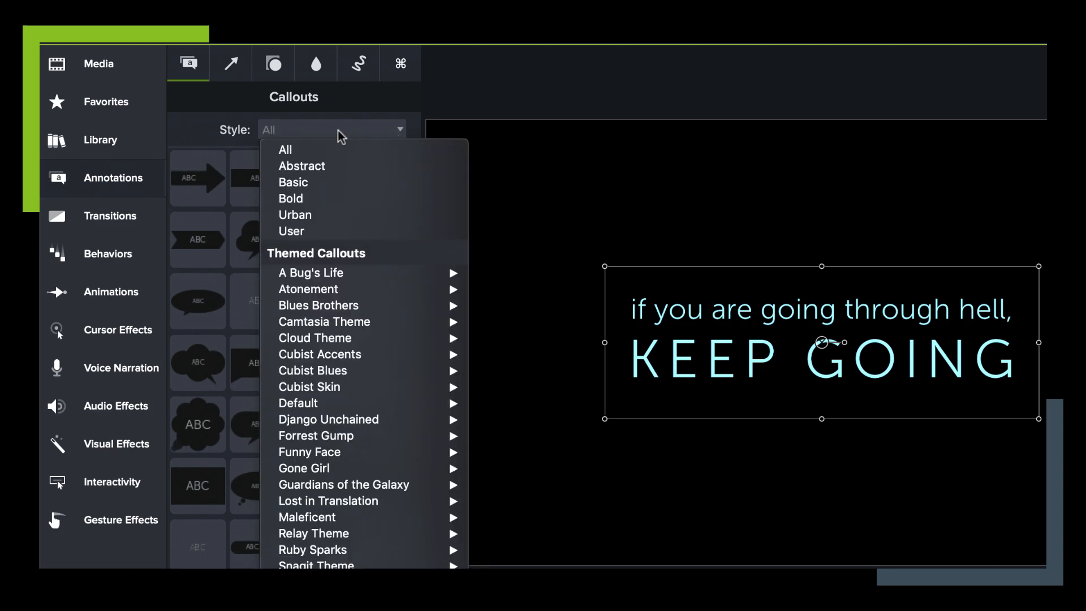
click(310, 149)
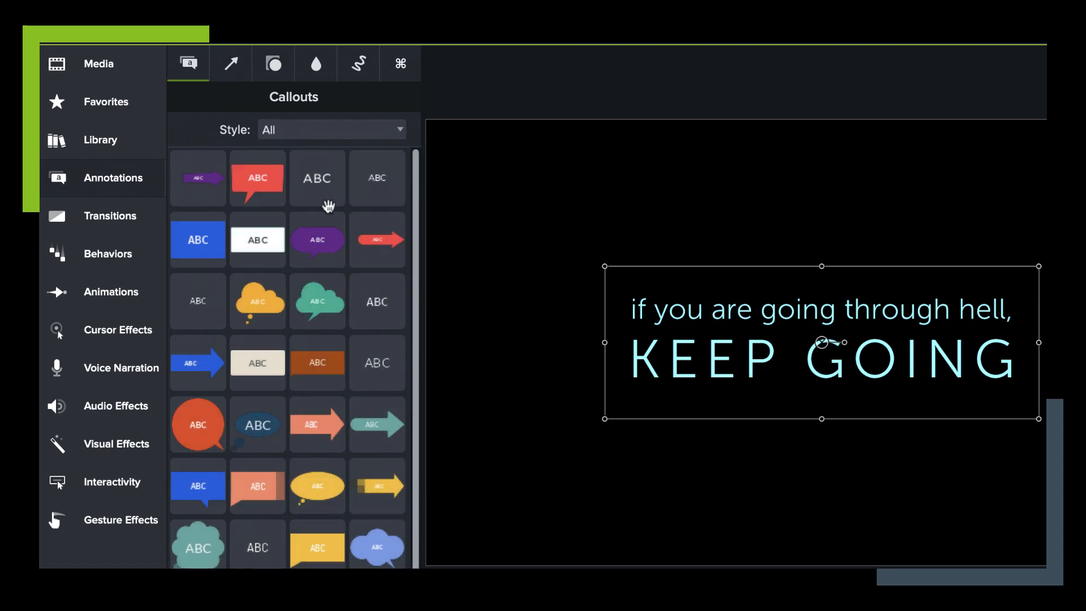
drag(262, 188, 553, 215)
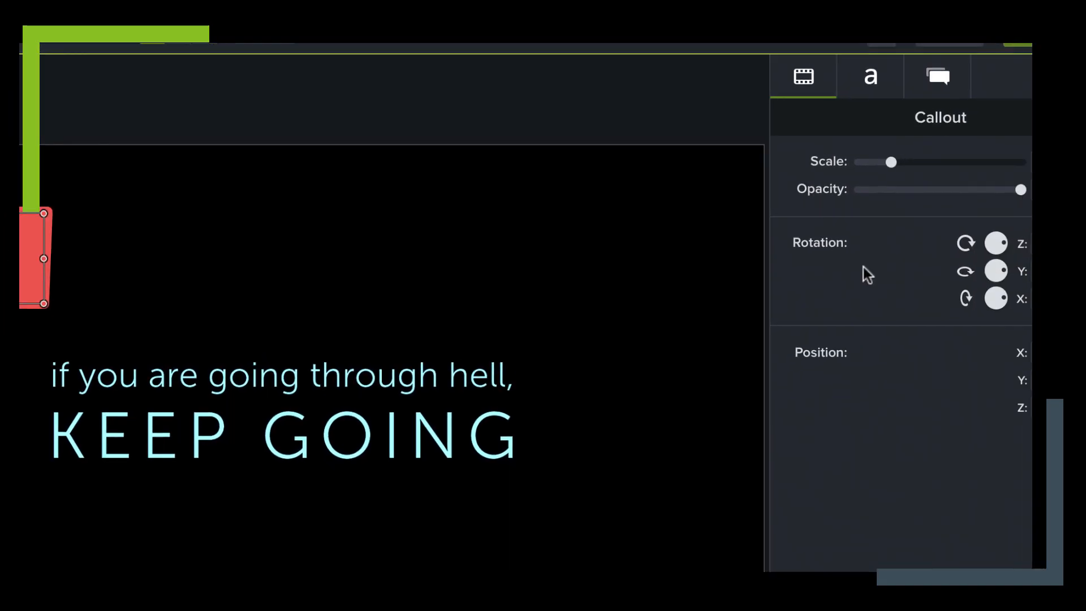
Step: Set the speech bubble's solid fill color to the last blue swatch of the Cubist Blues theme
click(868, 83)
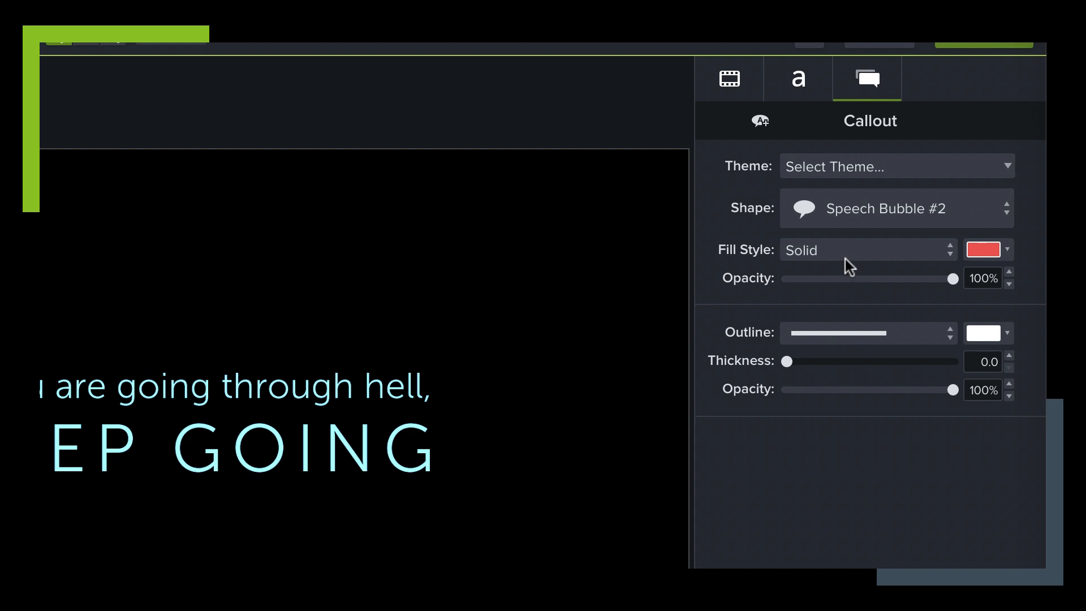
click(1003, 255)
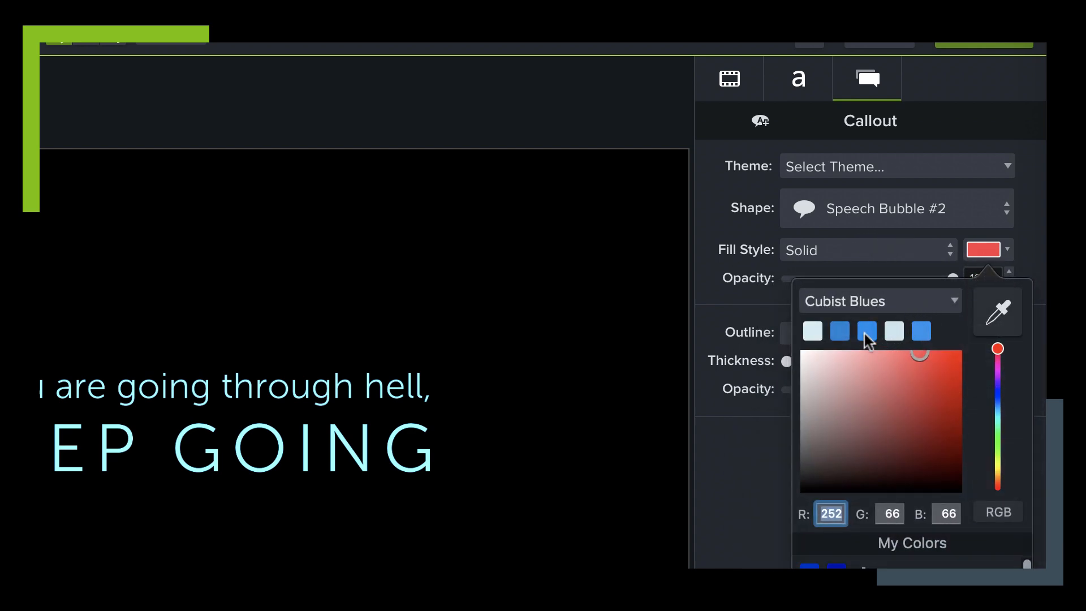
click(922, 331)
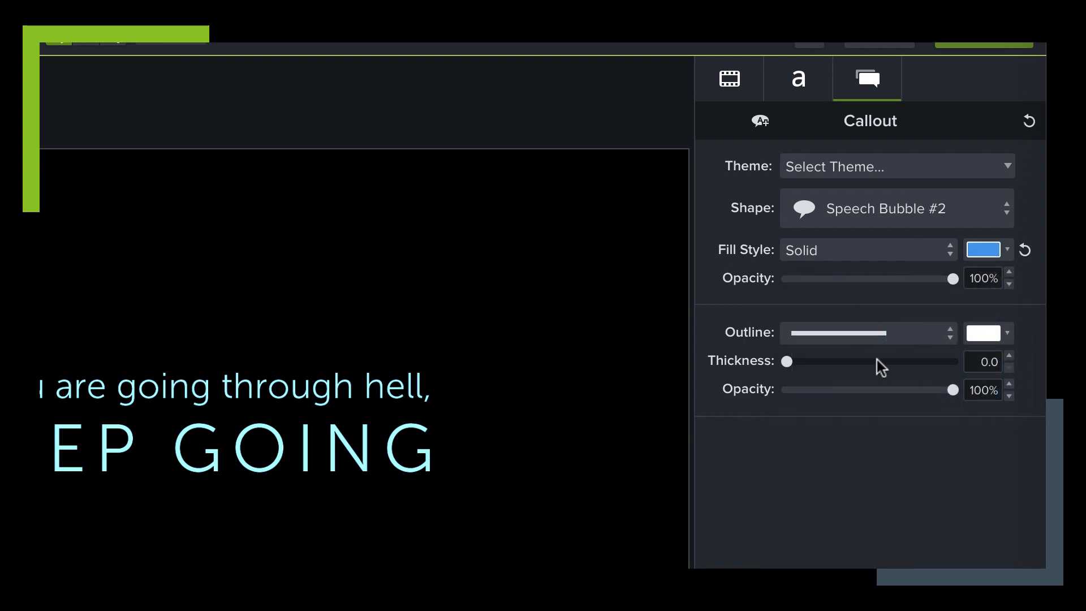
Step: Set the speech bubble's outline thickness to 16.9 and save the restyled callout as a custom annotation preset
drag(789, 363, 817, 362)
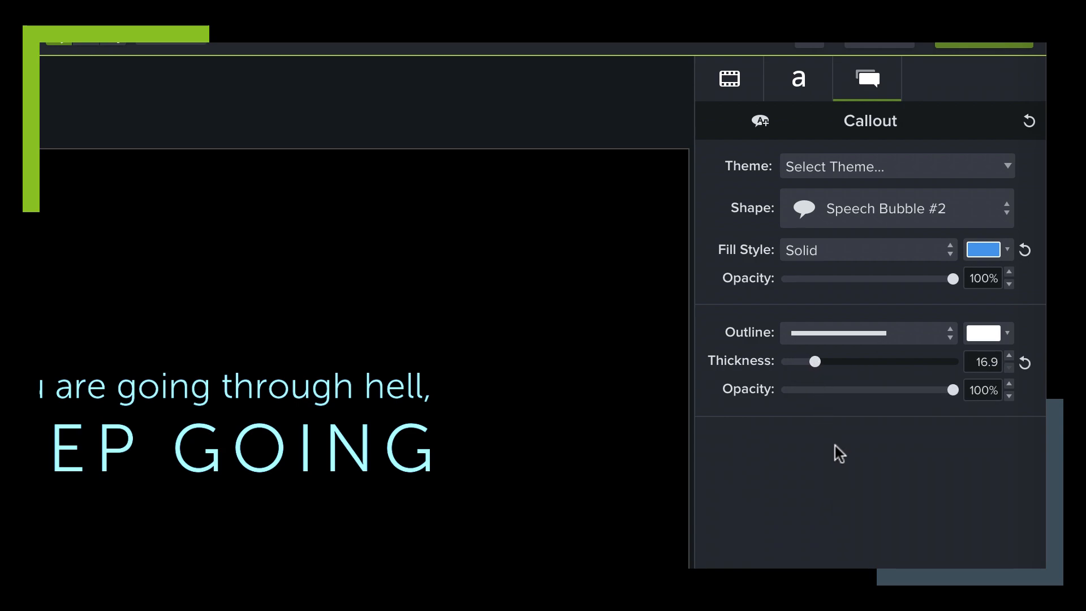
click(761, 120)
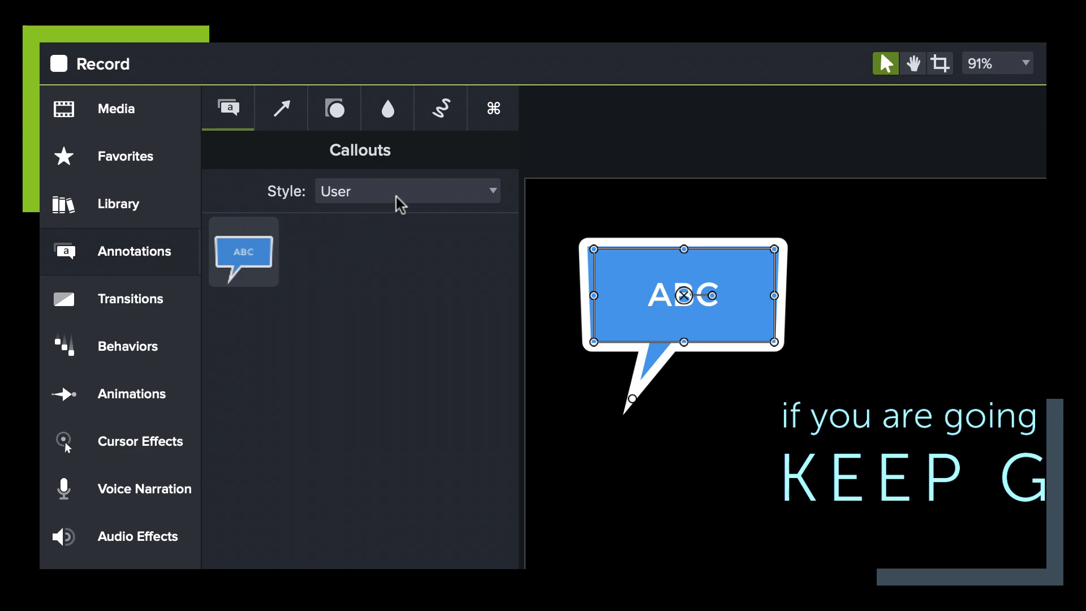
Step: Look for the saved speech bubble among callouts of all styles, and filter the callouts by the User style
click(497, 194)
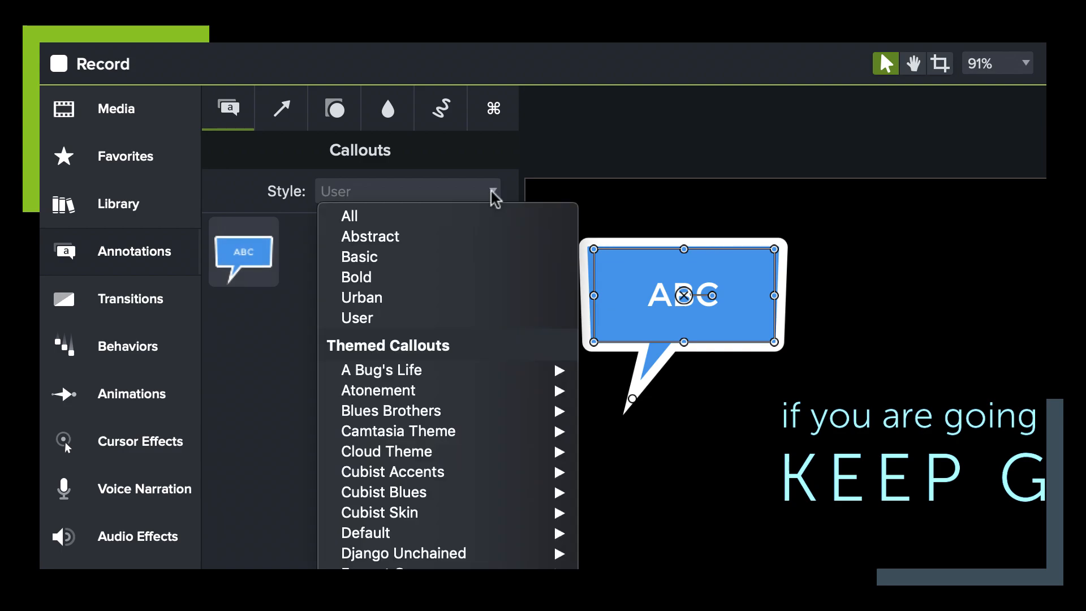
click(491, 226)
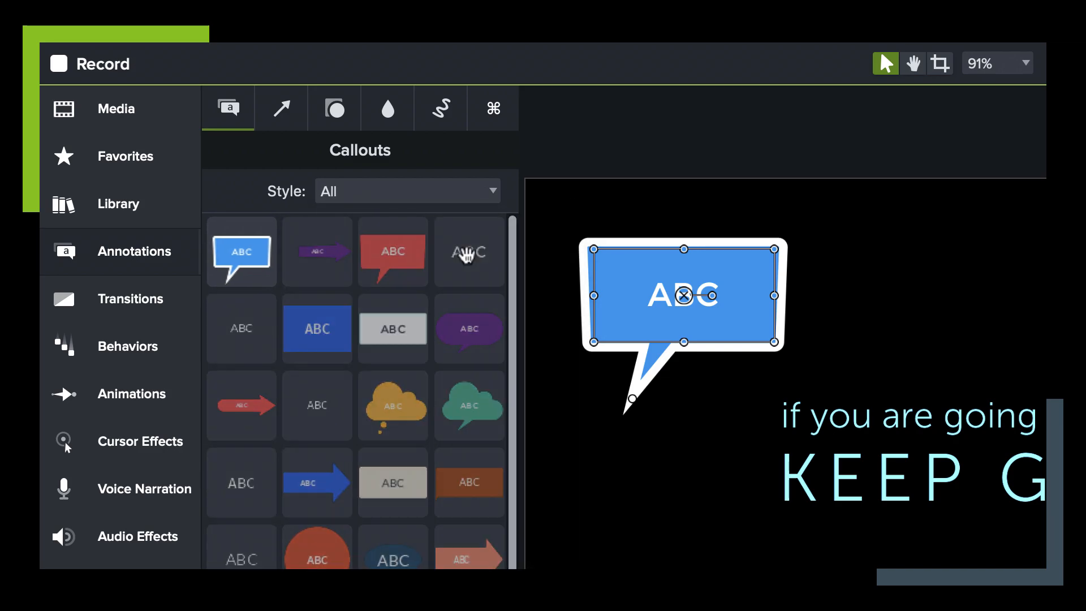
click(491, 193)
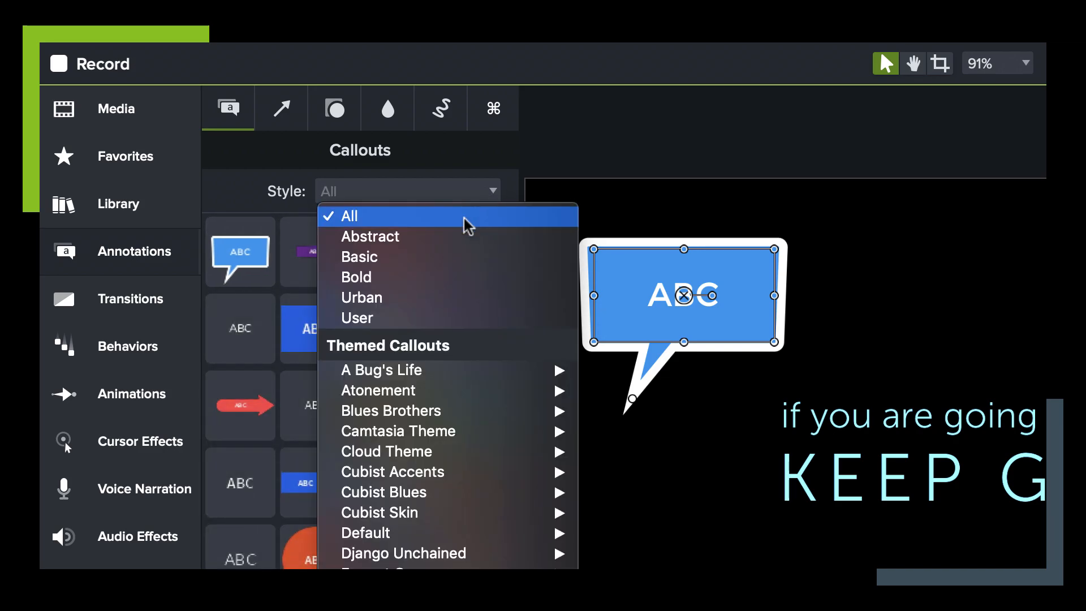
click(427, 318)
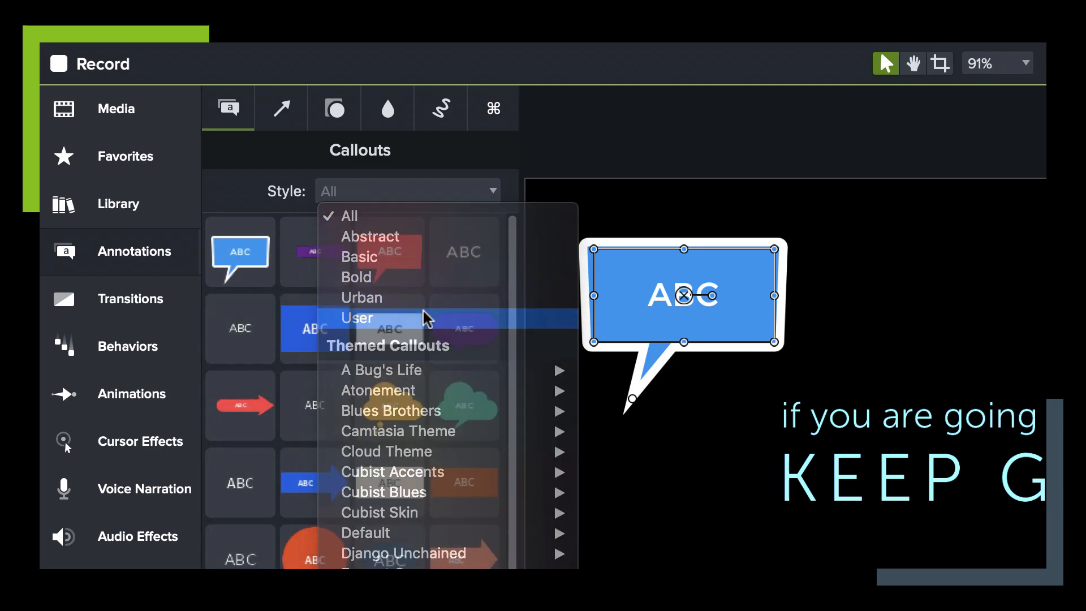